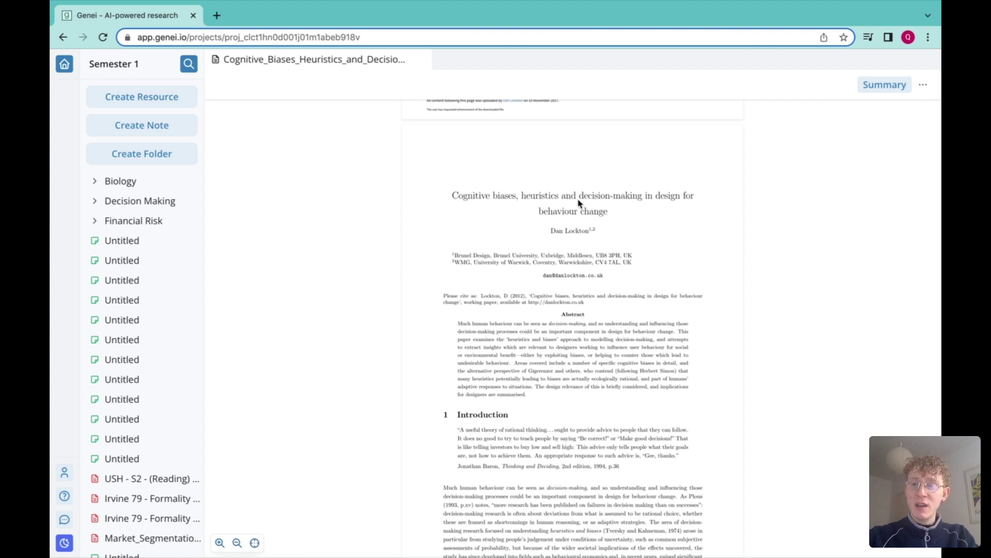
- Add the first 'Two cognitive systems' summary point to a new note
click(882, 86)
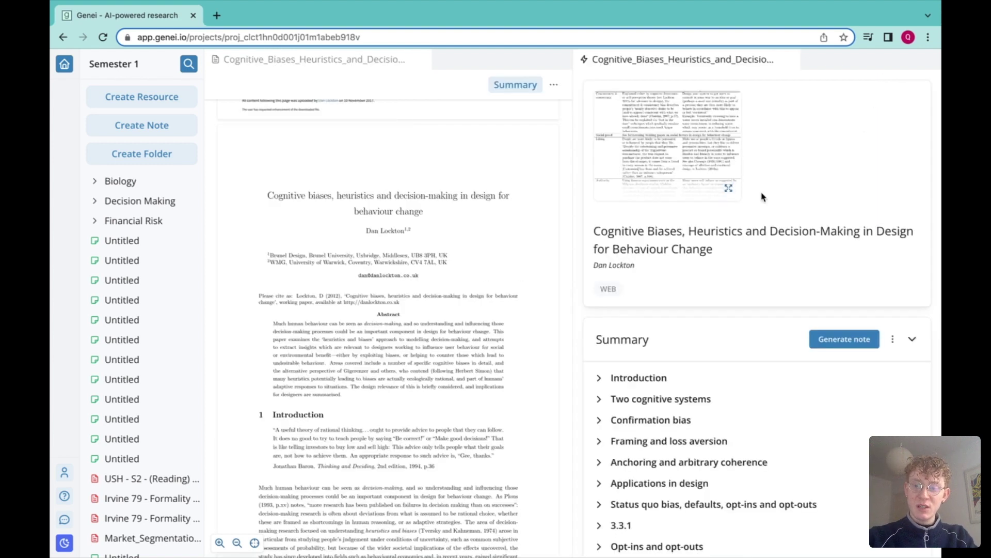
scroll(667, 275, down, 1)
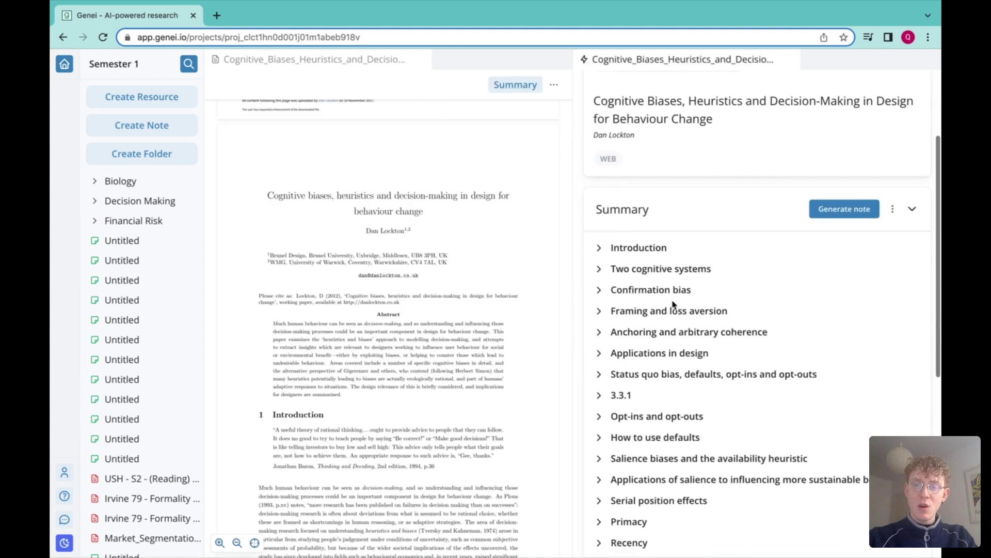
click(598, 268)
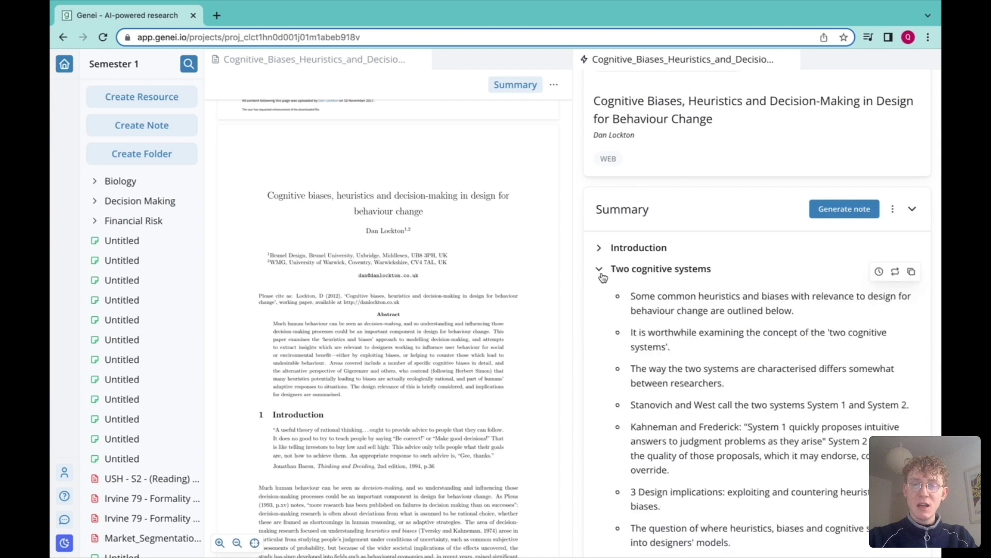
click(618, 299)
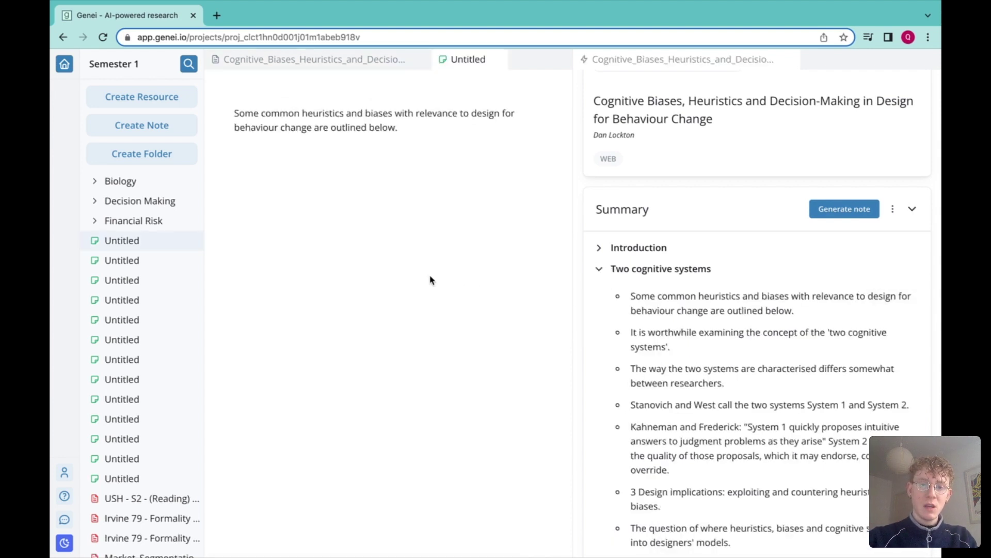
- Quote the paper's decision-making research passage in the note and jump to its source
click(377, 59)
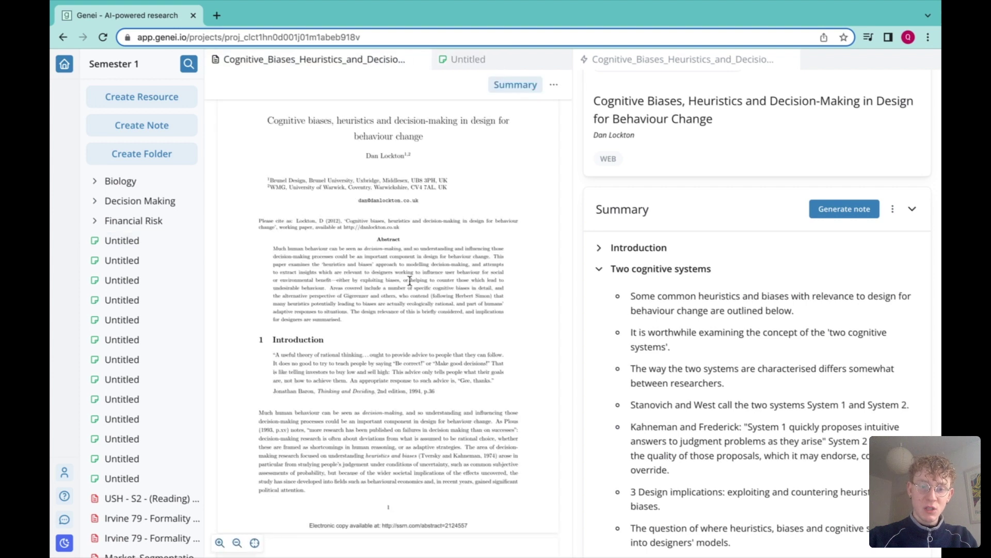
scroll(409, 281, down, 2)
scroll(403, 285, down, 2)
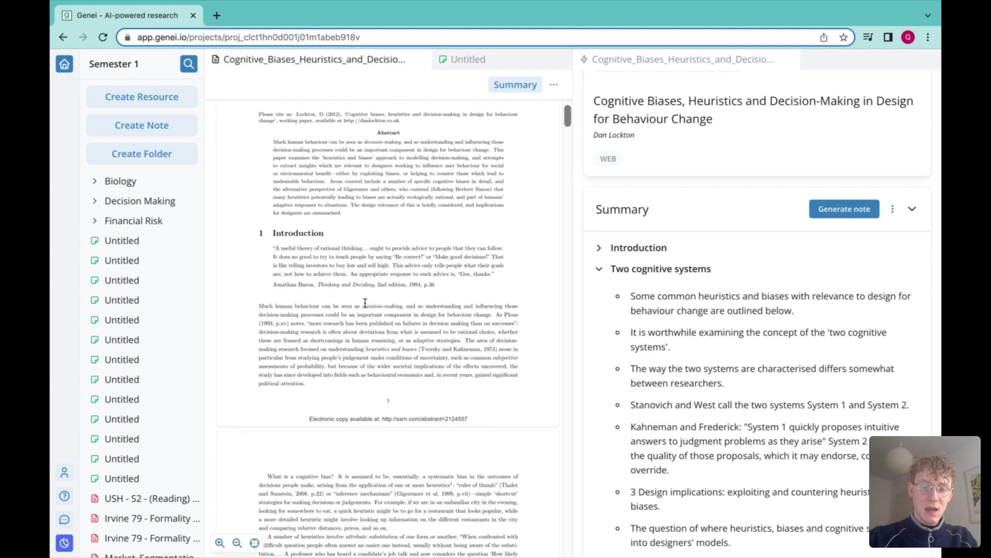
drag(361, 306, 440, 326)
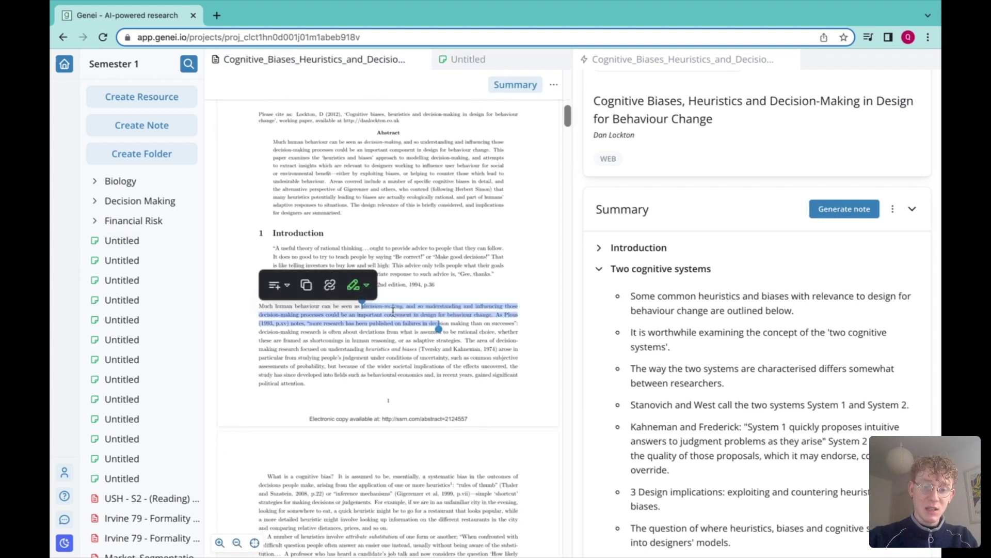
click(275, 285)
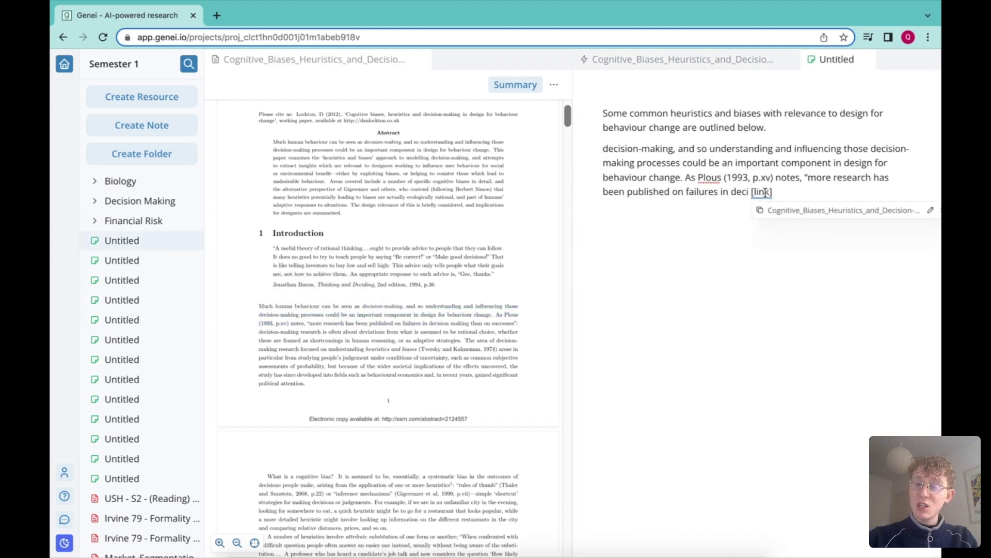
click(804, 210)
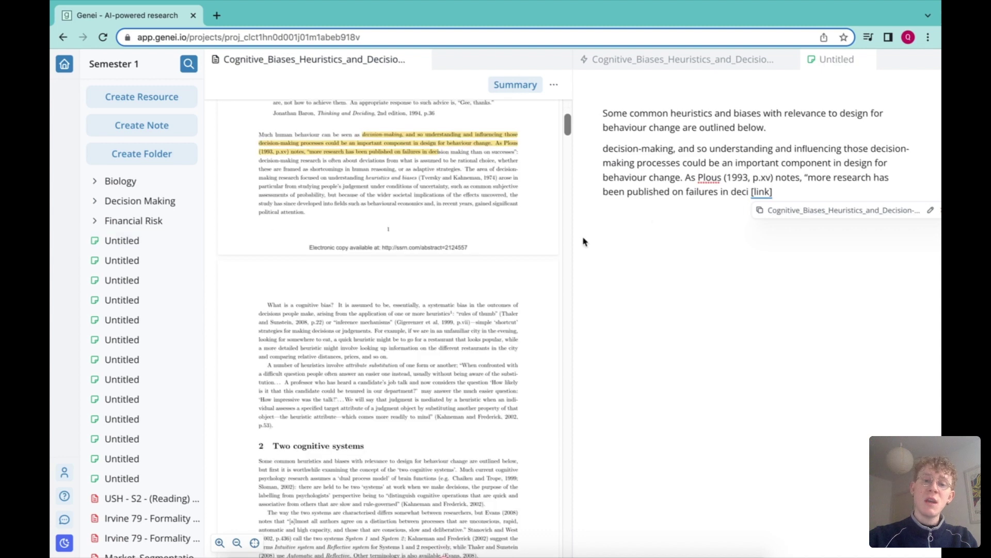
scroll(442, 195, up, 2)
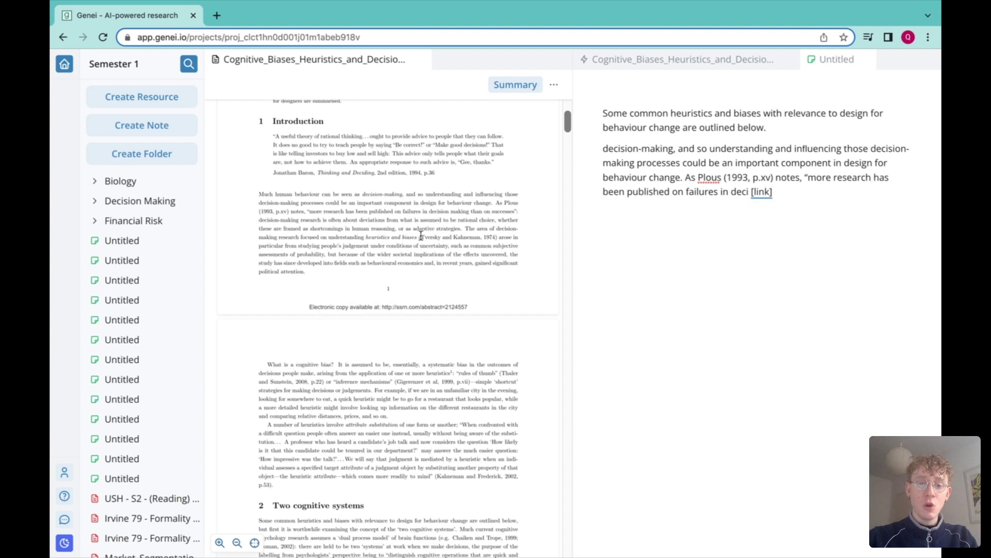
- Highlight the Tversky-to-effects passage green, view highlights, and open the section's recompute options
drag(420, 236, 483, 255)
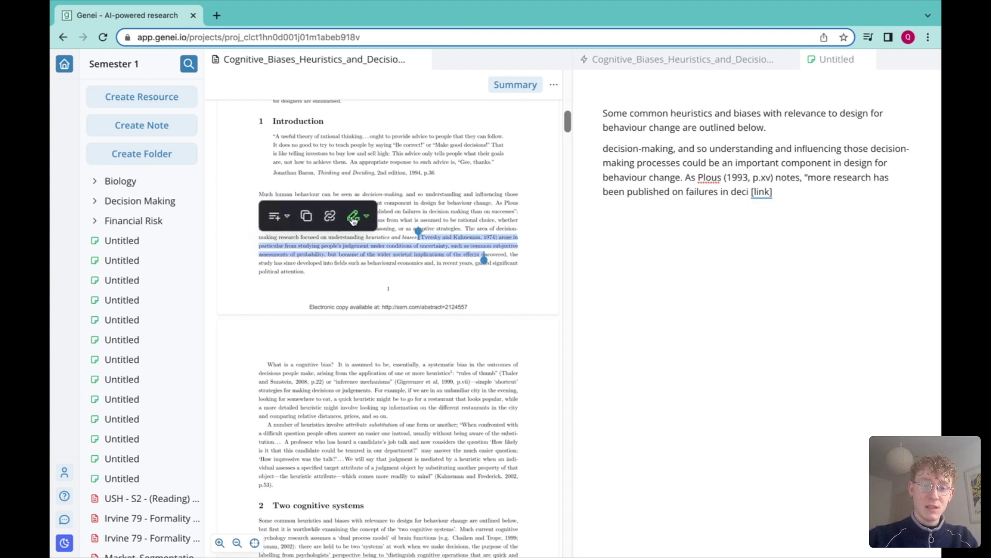
click(354, 217)
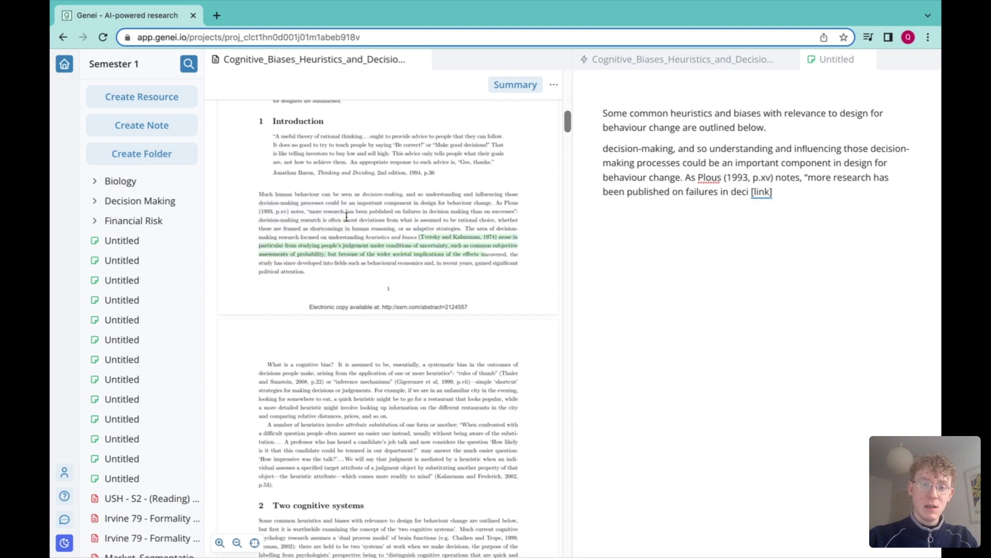
click(553, 87)
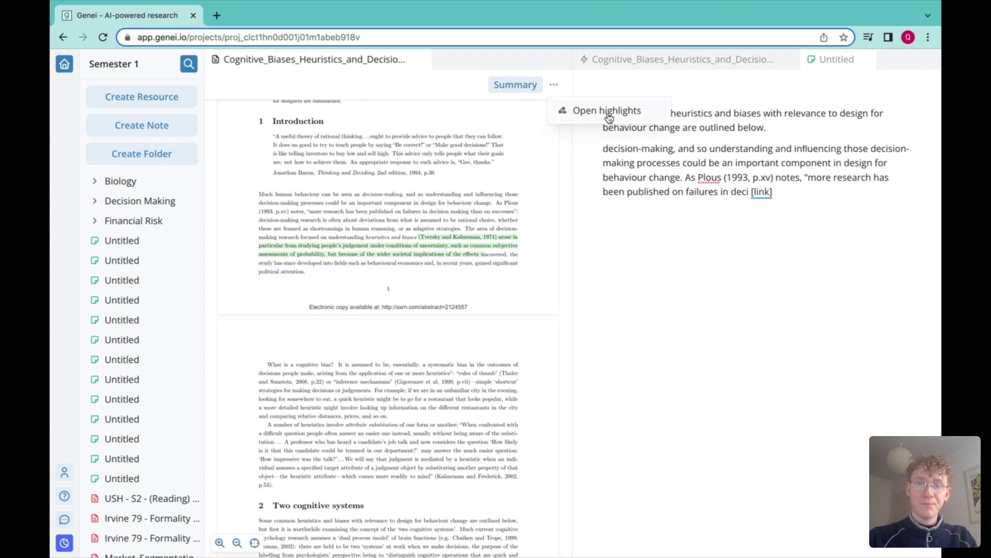
click(866, 60)
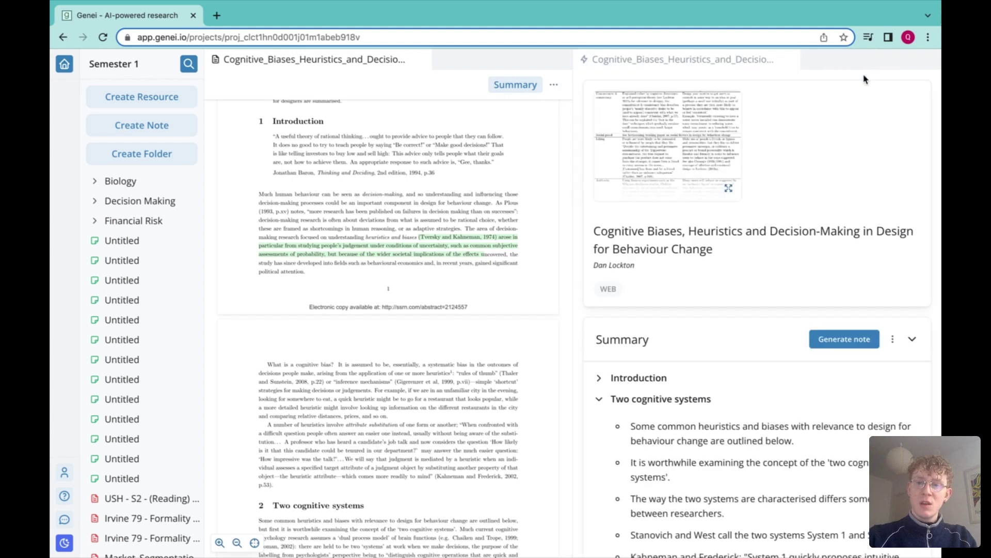
scroll(644, 241, down, 3)
scroll(645, 241, down, 2)
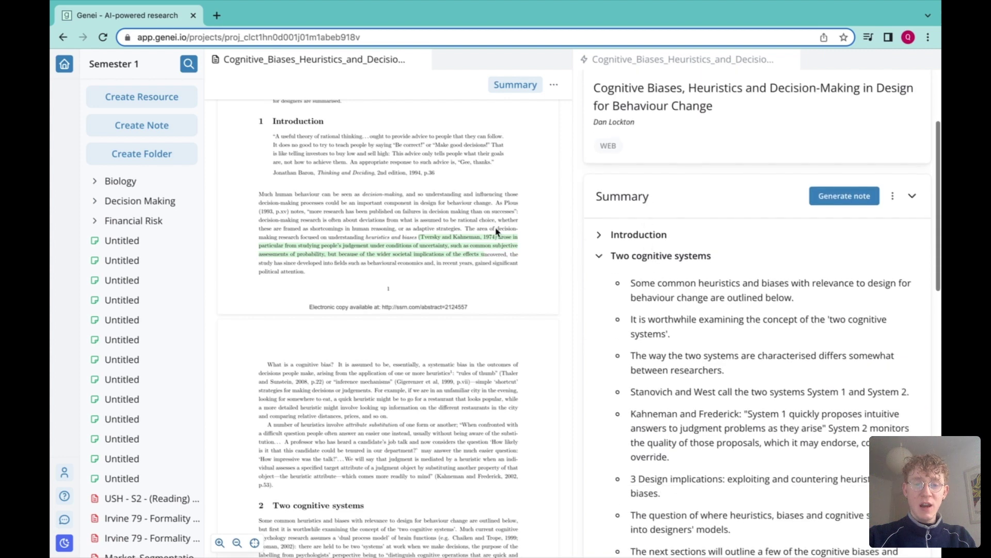
scroll(497, 228, up, 1)
scroll(691, 244, down, 1)
scroll(691, 247, down, 2)
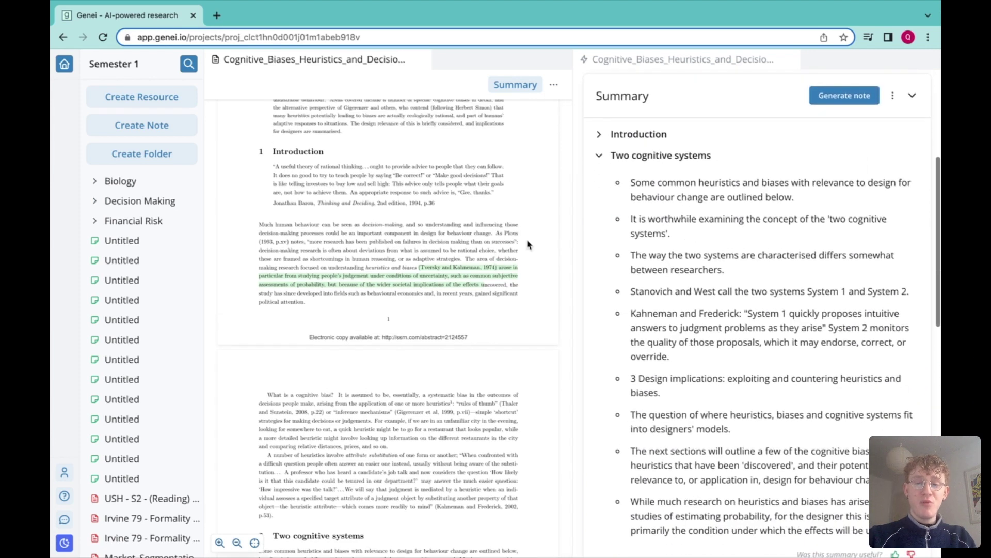
scroll(629, 213, down, 1)
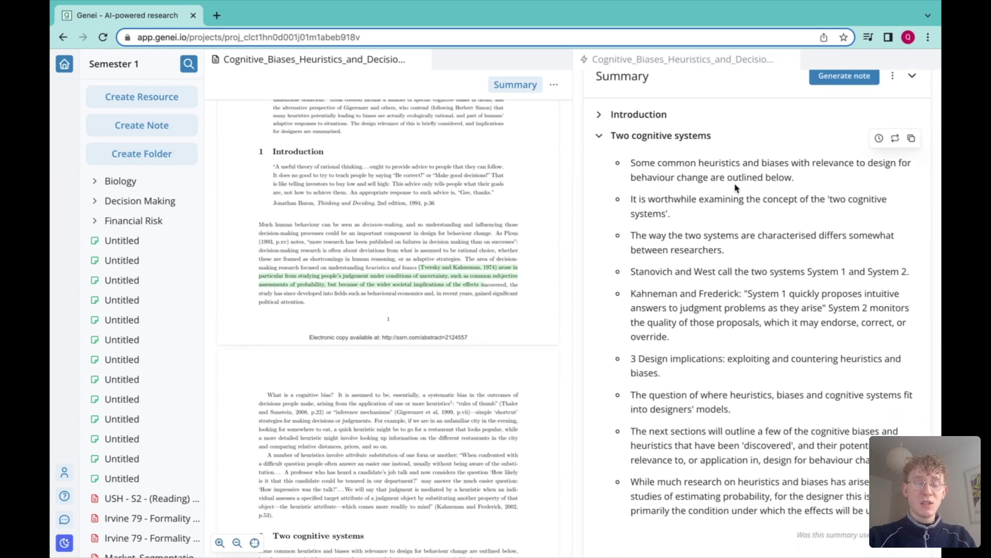
mouse_move(887, 156)
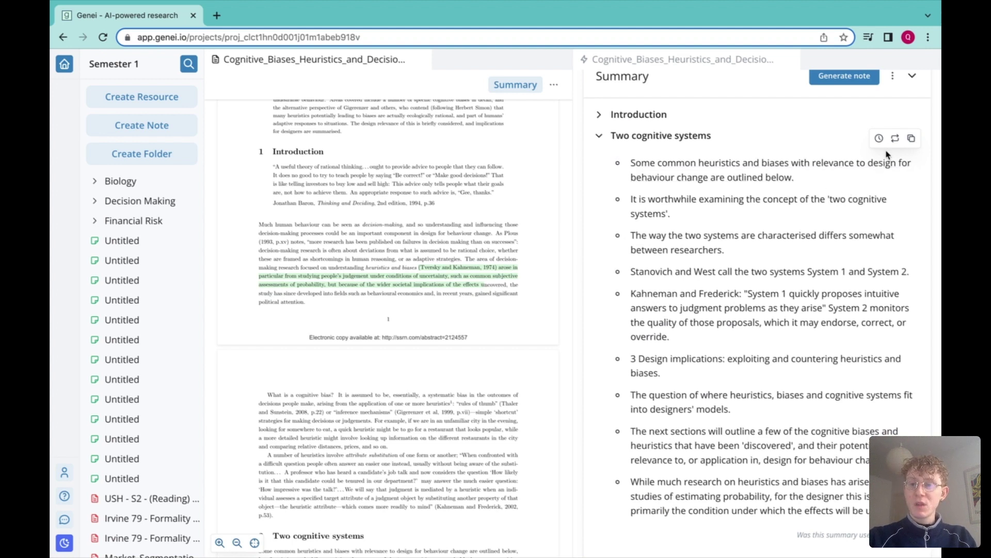
scroll(830, 181, down, 2)
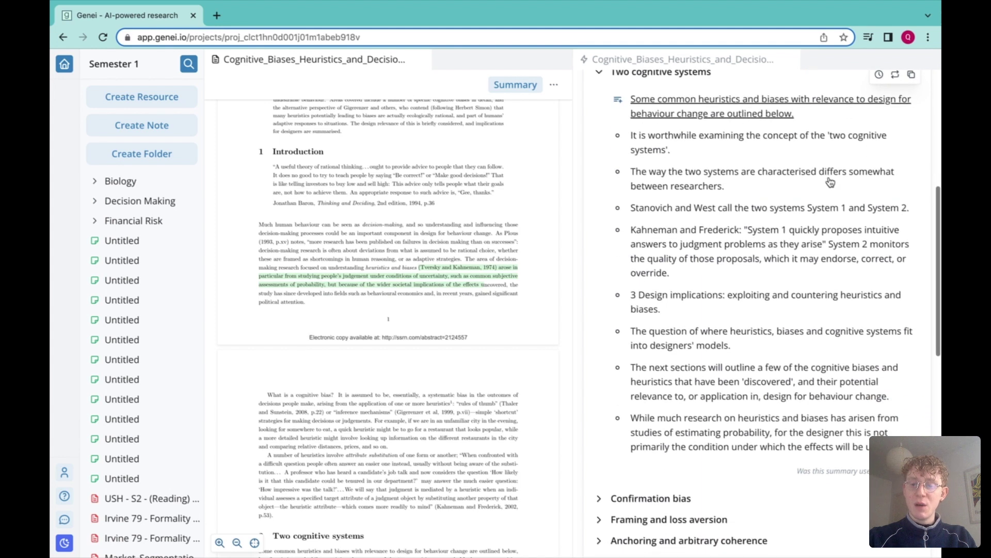
scroll(830, 183, up, 2)
scroll(829, 183, down, 1)
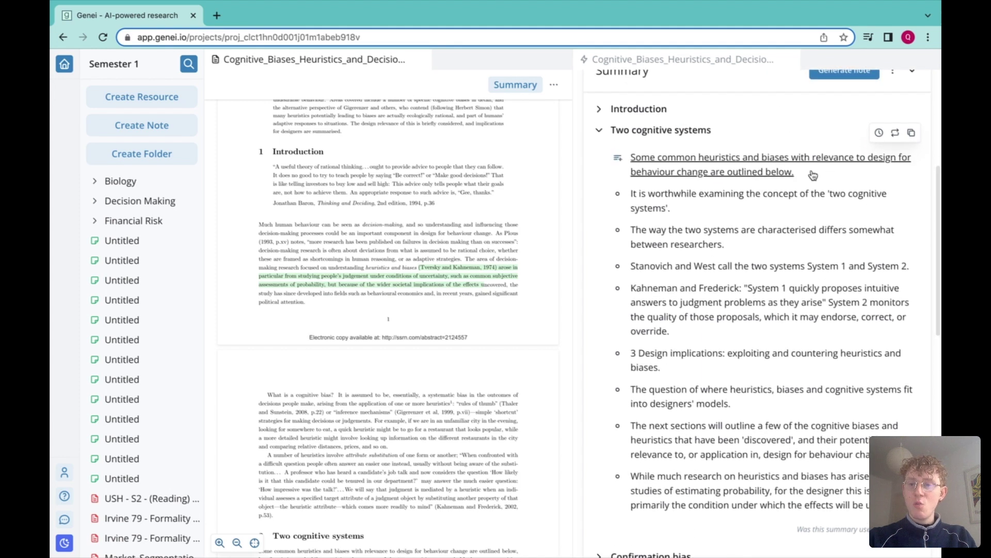
click(897, 137)
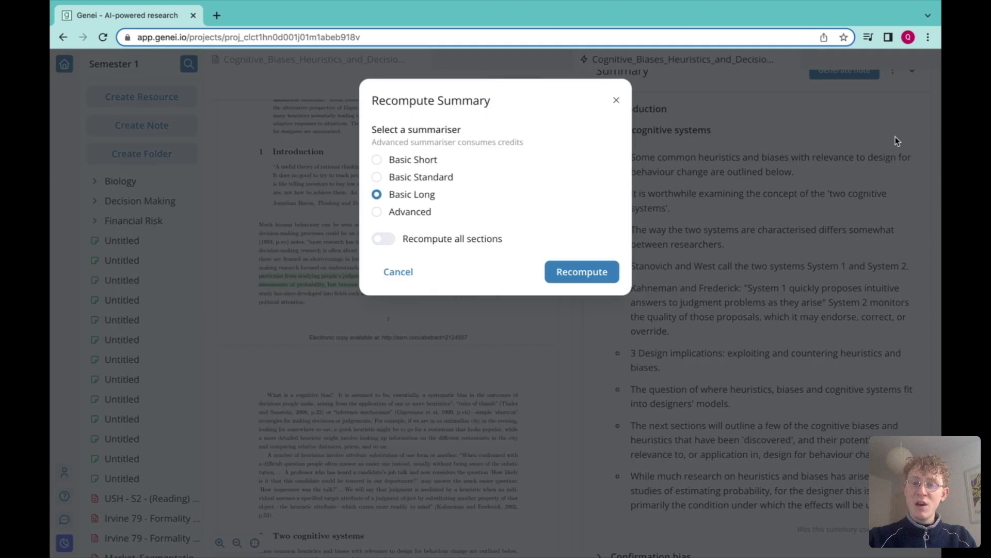
- Recompute the 'Two cognitive systems' section summary with the Advanced summariser
click(376, 214)
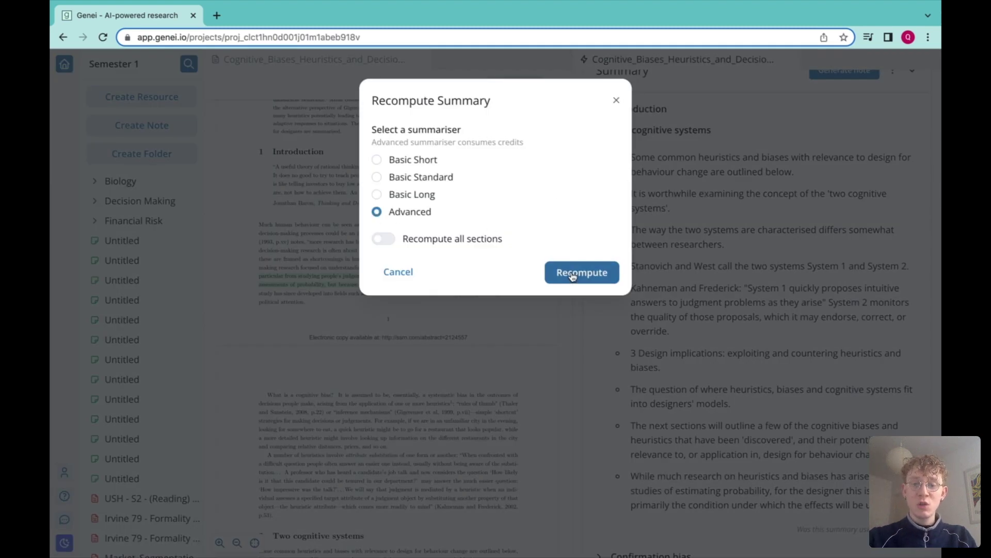
click(573, 273)
scroll(745, 239, up, 1)
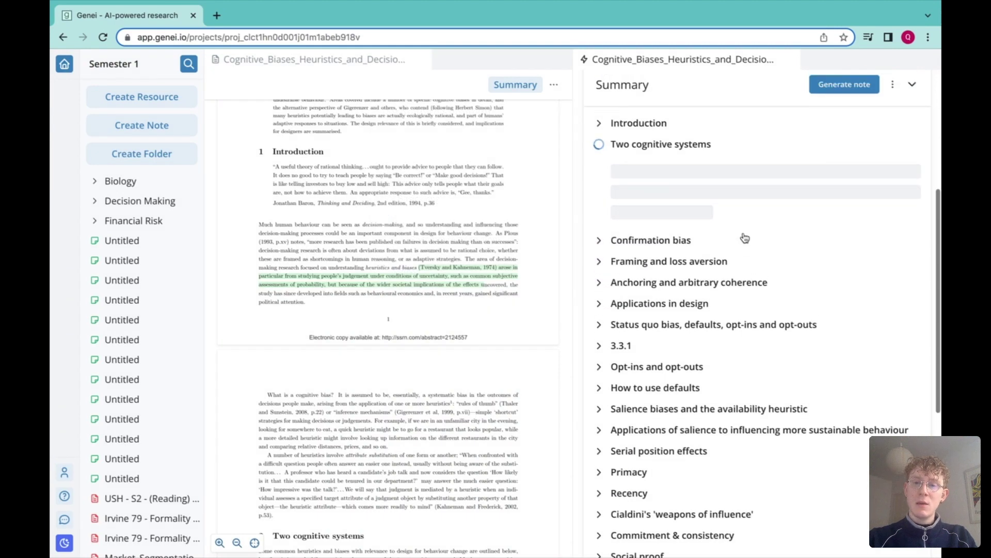
scroll(744, 239, down, 1)
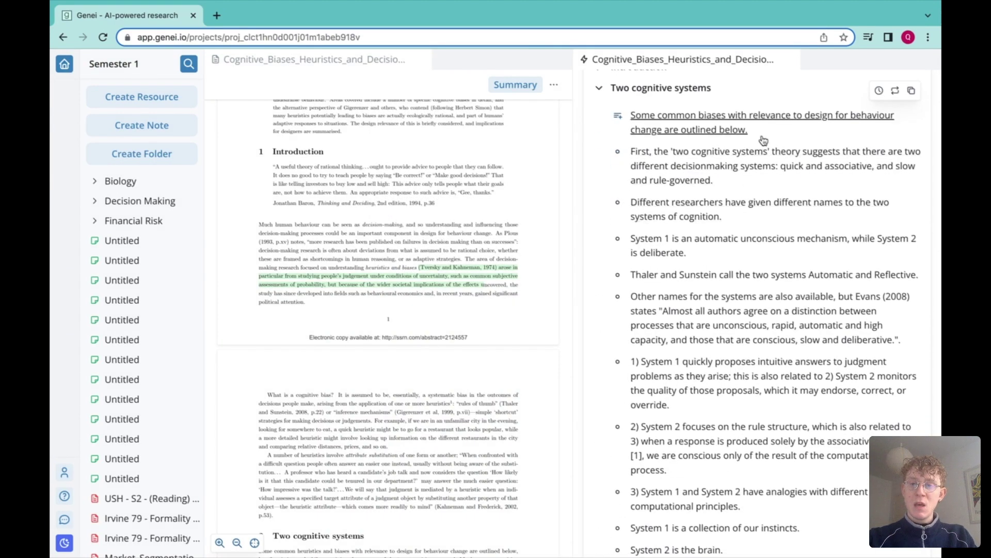
scroll(763, 140, down, 2)
scroll(763, 140, down, 1)
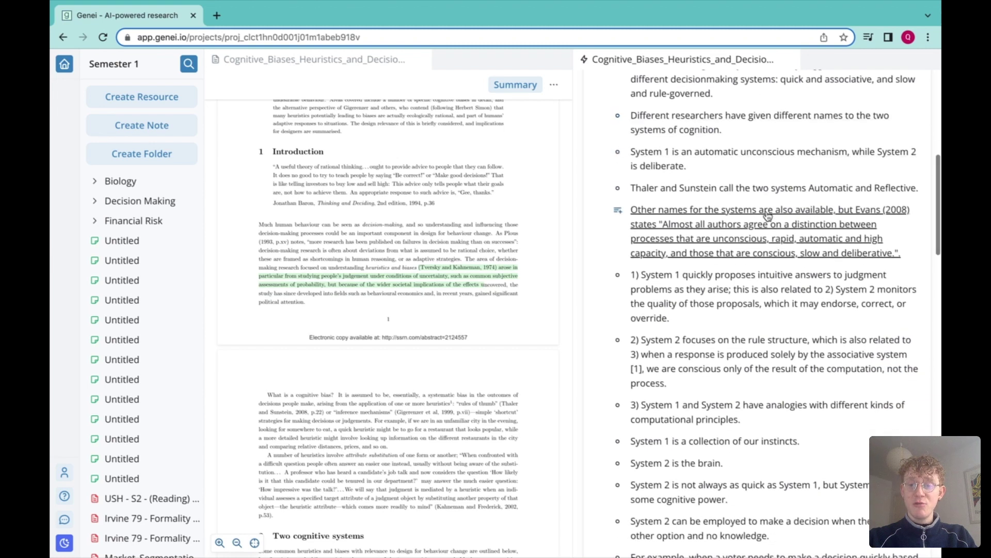
scroll(767, 215, down, 1)
scroll(767, 216, down, 1)
scroll(767, 216, down, 1)
scroll(765, 248, down, 1)
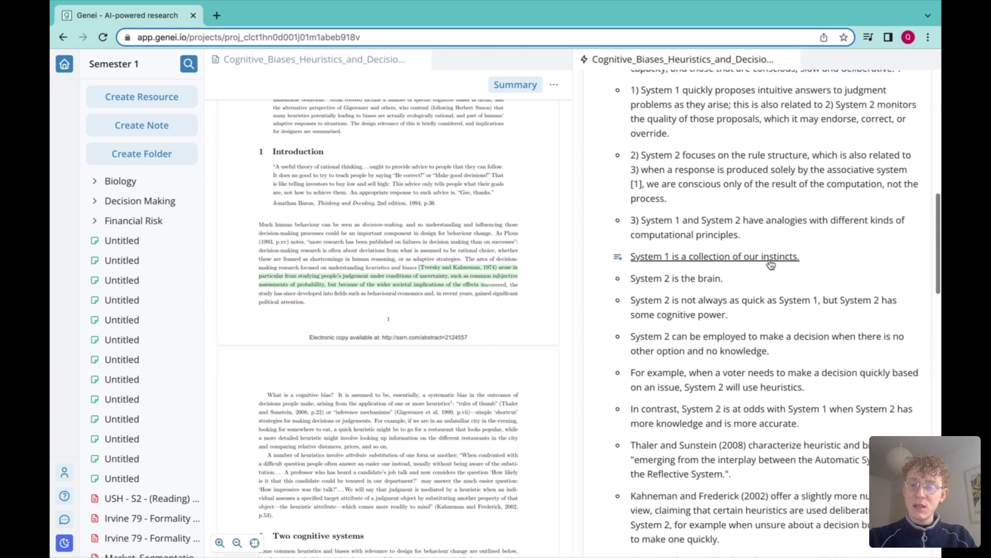
scroll(764, 279, down, 1)
scroll(770, 281, down, 2)
scroll(771, 281, down, 2)
scroll(771, 281, down, 2)
scroll(771, 280, down, 3)
scroll(771, 280, down, 2)
scroll(771, 281, down, 2)
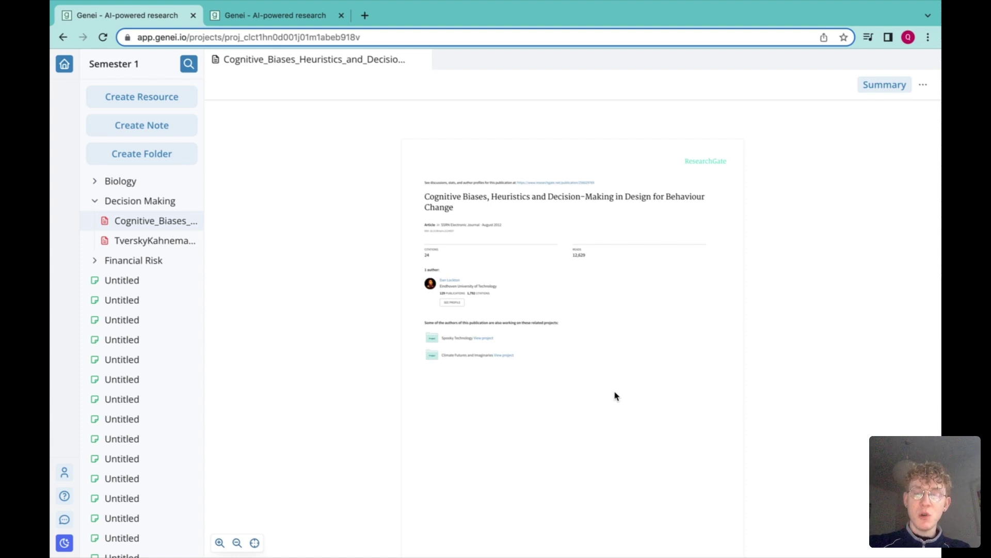
key(ctrl+k)
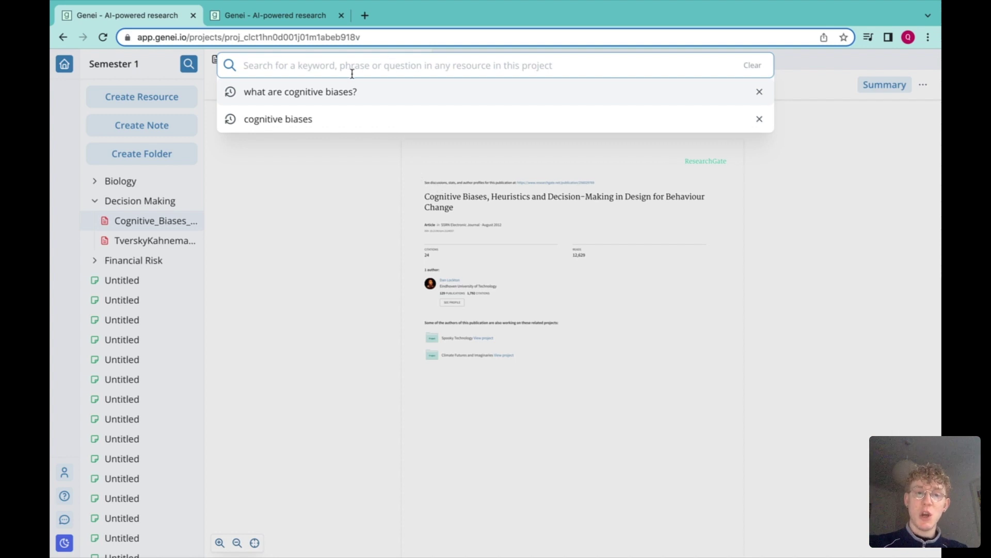
click(314, 92)
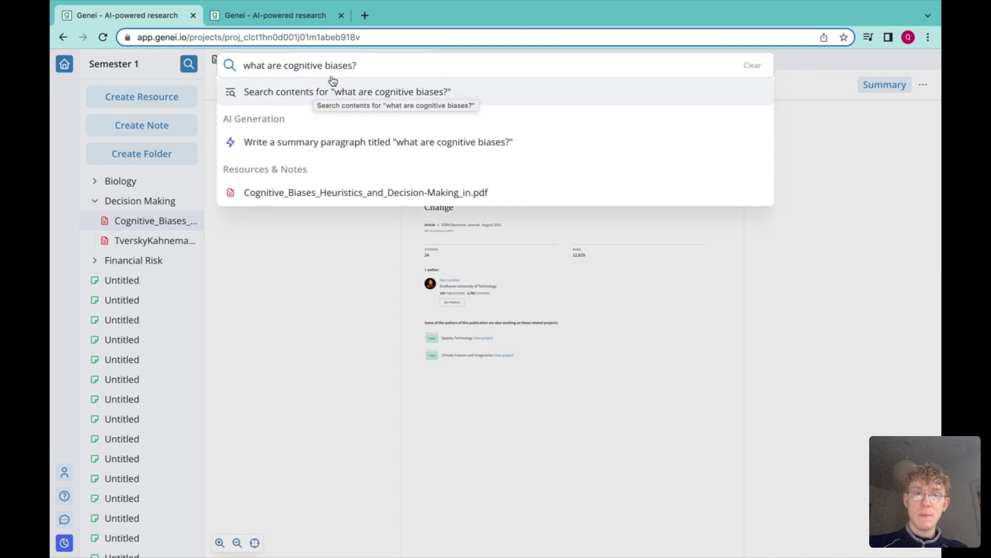
key(Return)
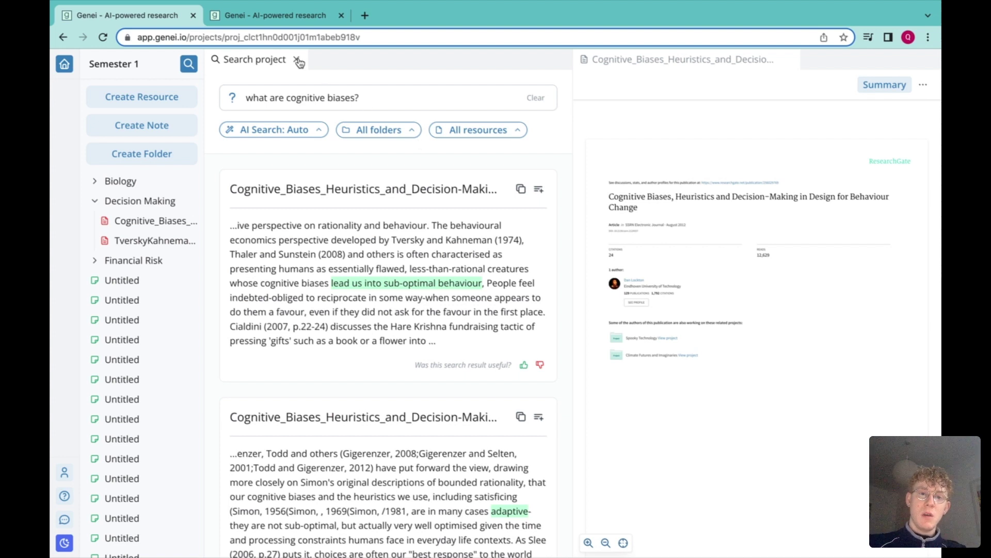
click(298, 61)
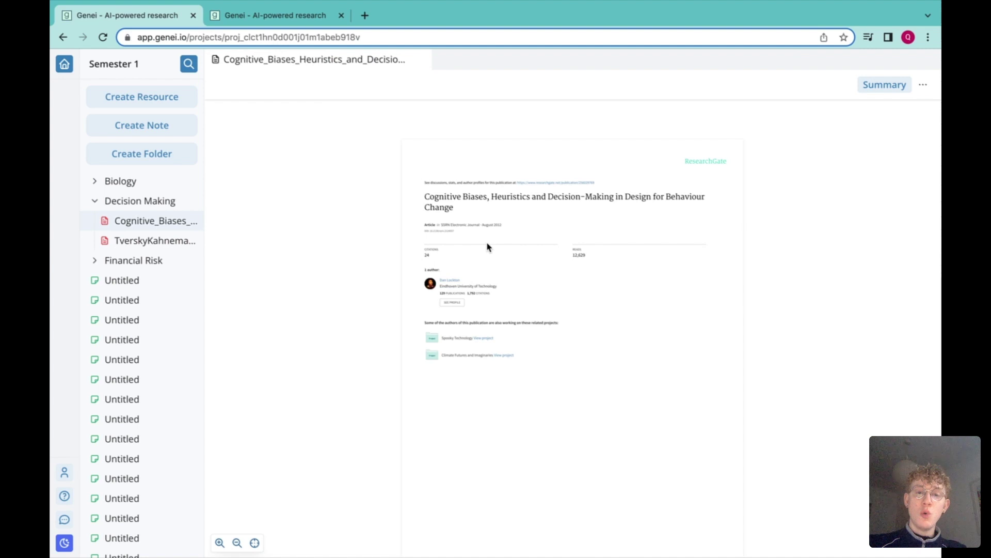
key(super+k)
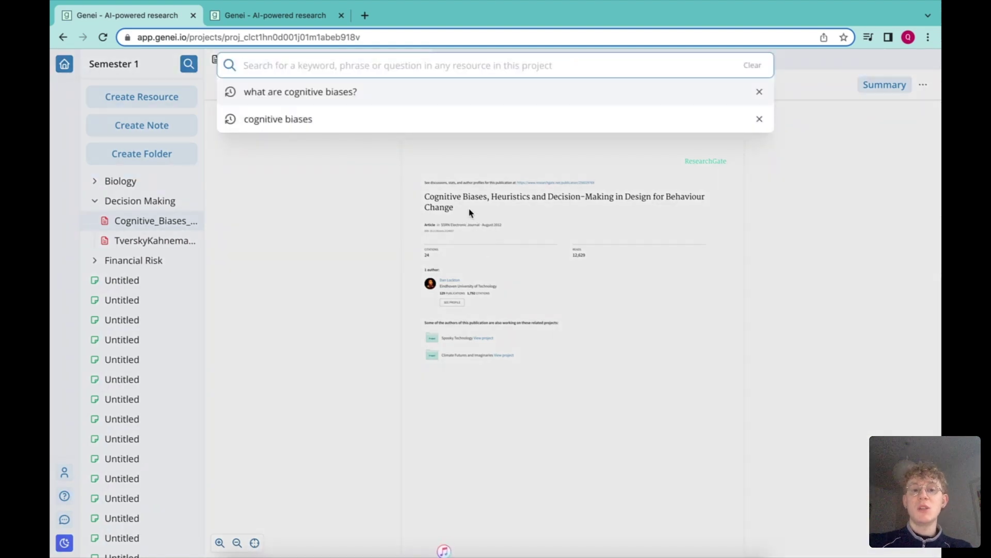
- Generate a 'cognitive biases' summary paragraph from the earlier query and add it to a new note
click(305, 124)
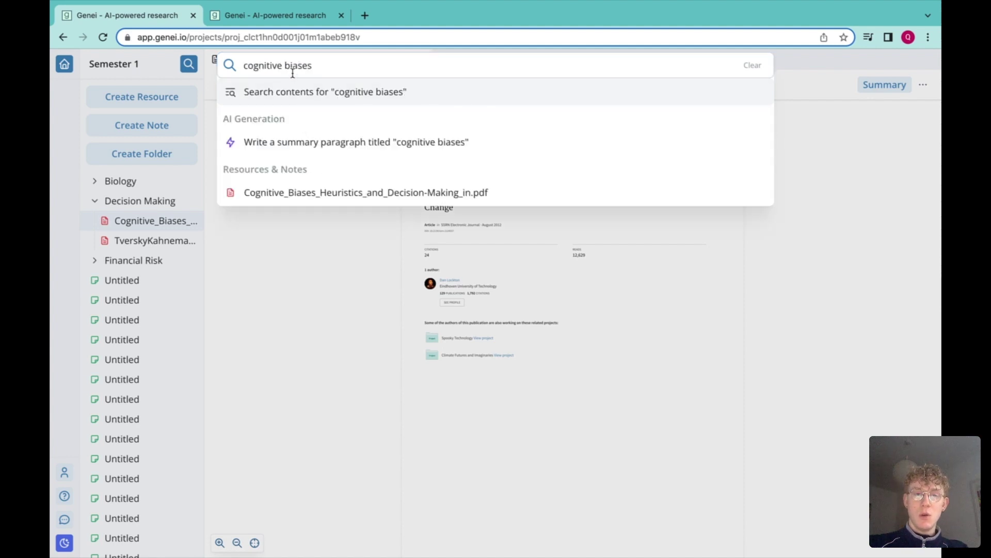
click(346, 147)
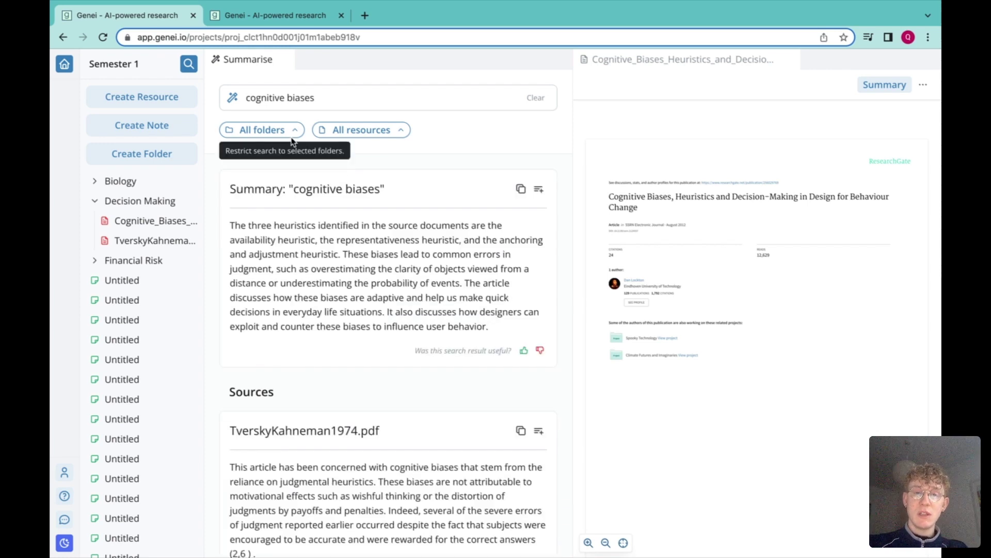
click(540, 191)
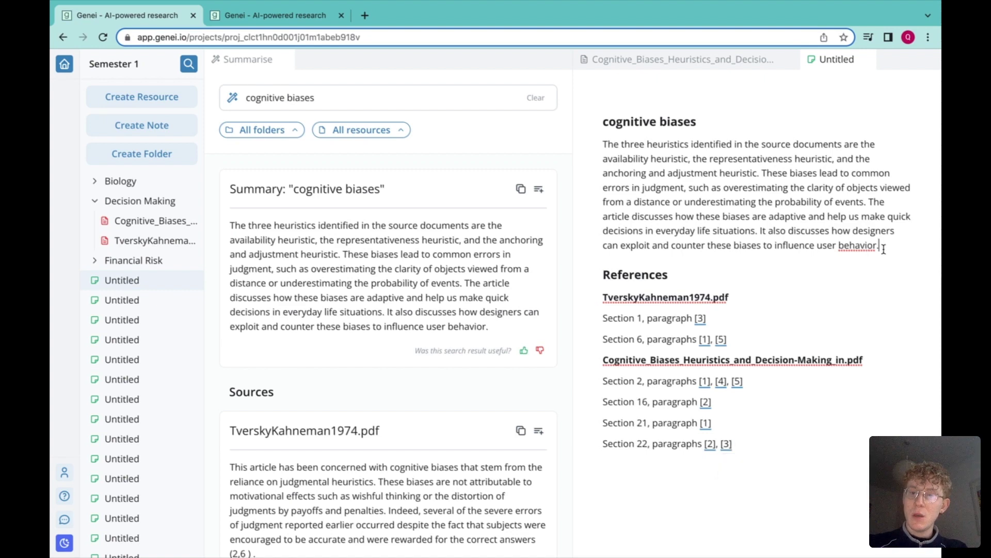
- Select the note's cognitive biases paragraph and show the Summarise prompt list
mouse_move(884, 246)
mouse_down()
mouse_move(706, 194)
mouse_move(603, 141)
mouse_up()
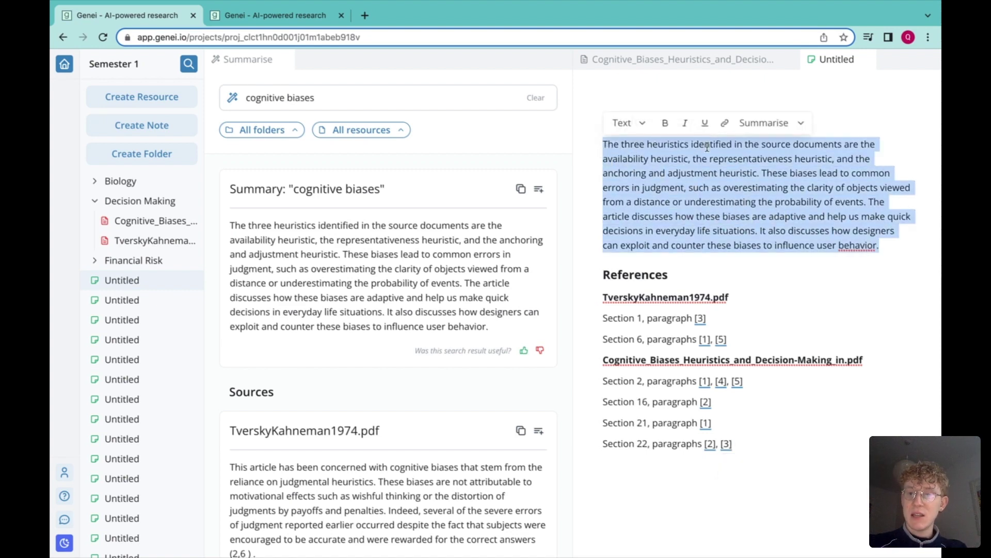
click(800, 124)
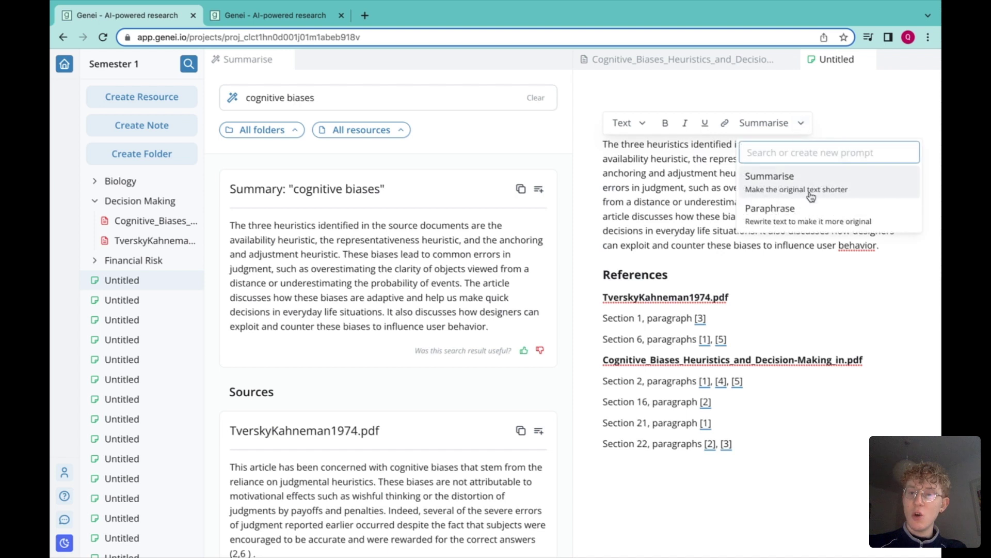